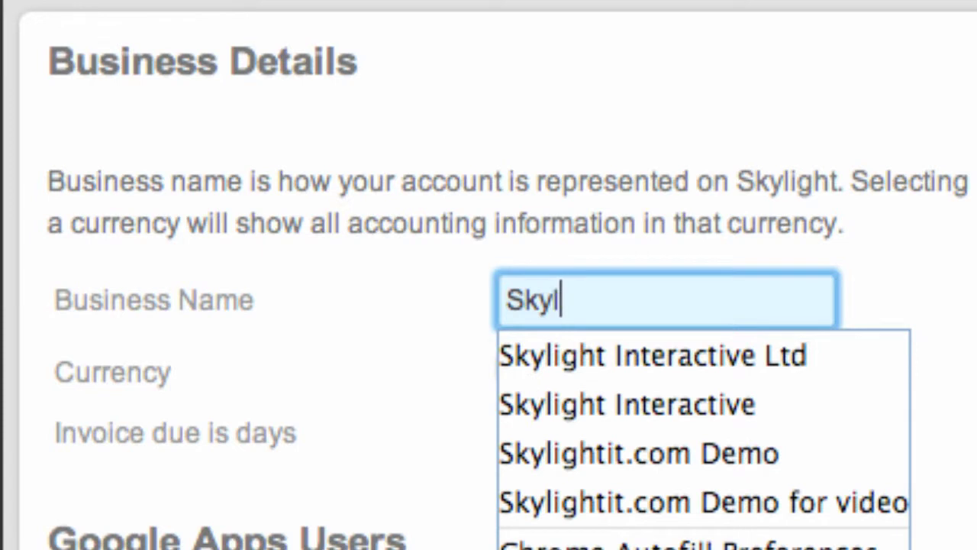
- Fill in the business details with the name Skylightit.com Demo, currency GBP – Pound sterling and invoices due in 30 days
{"action": "type", "text": "htit"}
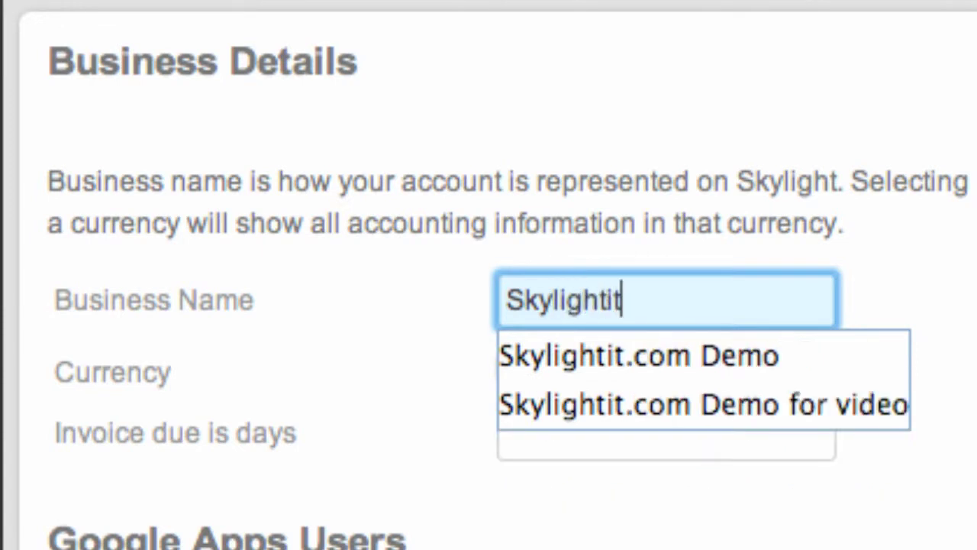
{"action": "type", "text": ".co"}
{"action": "type", "text": "m Demo"}
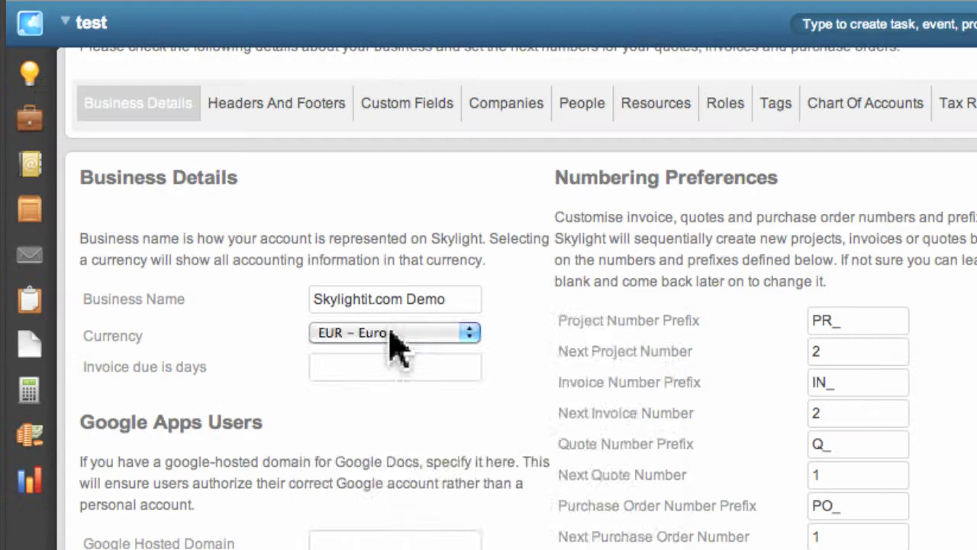
{"action": "left_click_drag", "start_coordinate": [388, 332], "coordinate": [384, 353]}
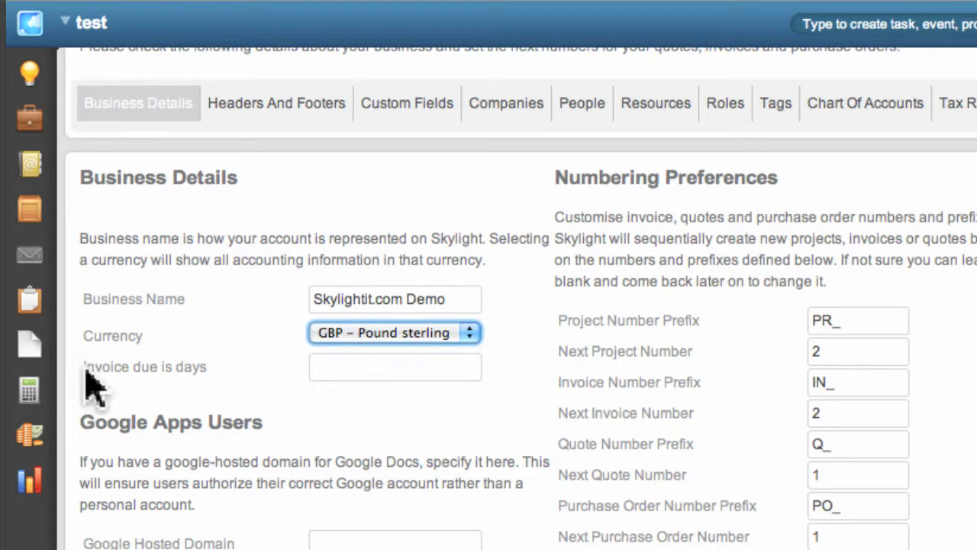
{"action": "left_click", "coordinate": [378, 378]}
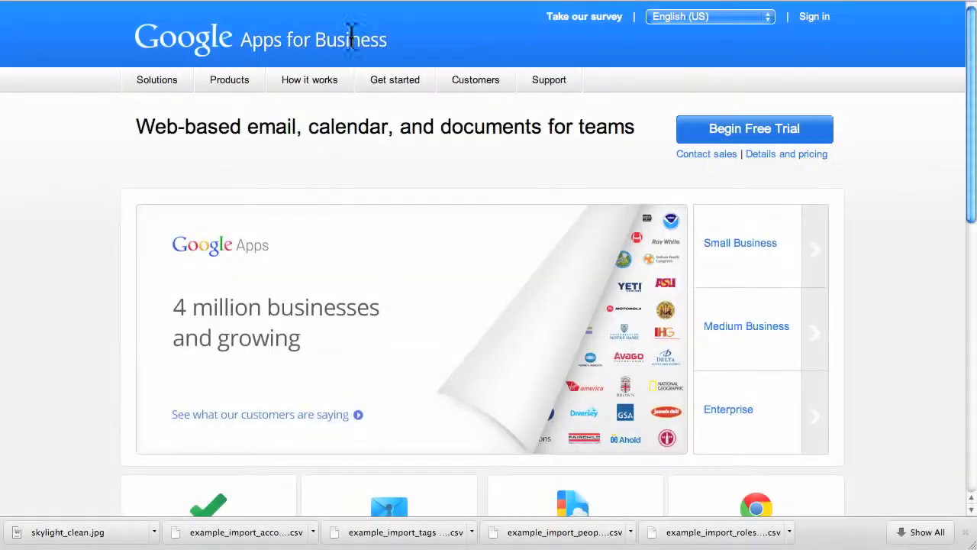
- Set the Google hosted domain to skylightit.com
{"action": "left_click", "coordinate": [814, 22]}
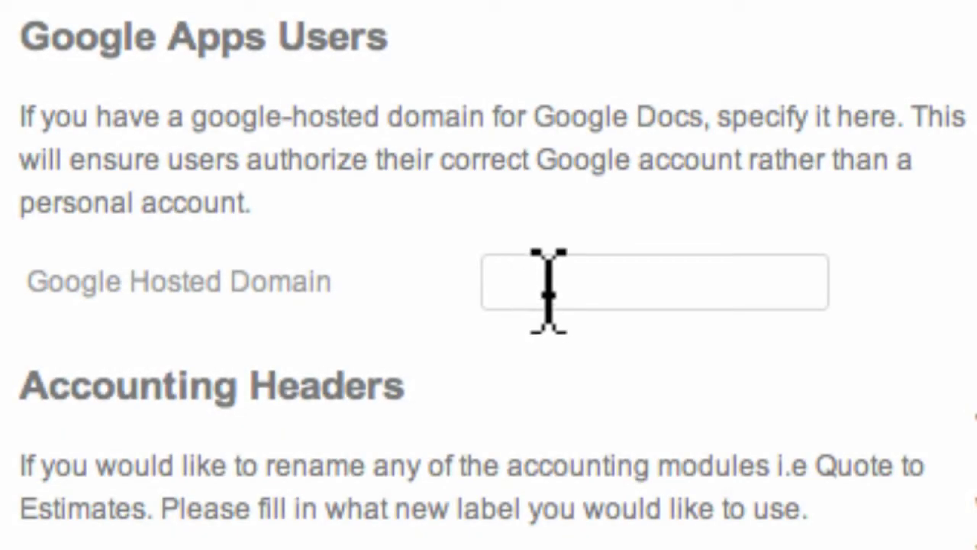
{"action": "left_click", "coordinate": [546, 287]}
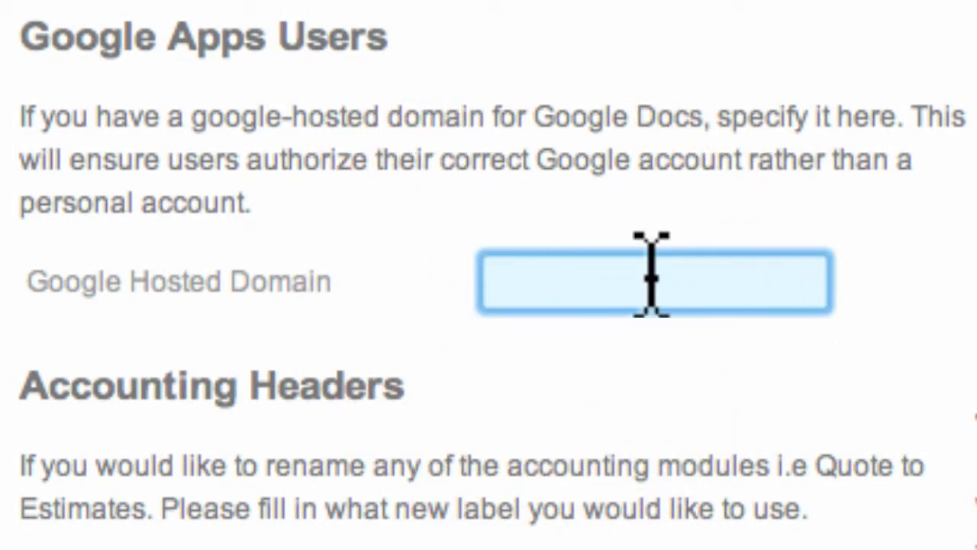
{"action": "type", "text": "skylight"}
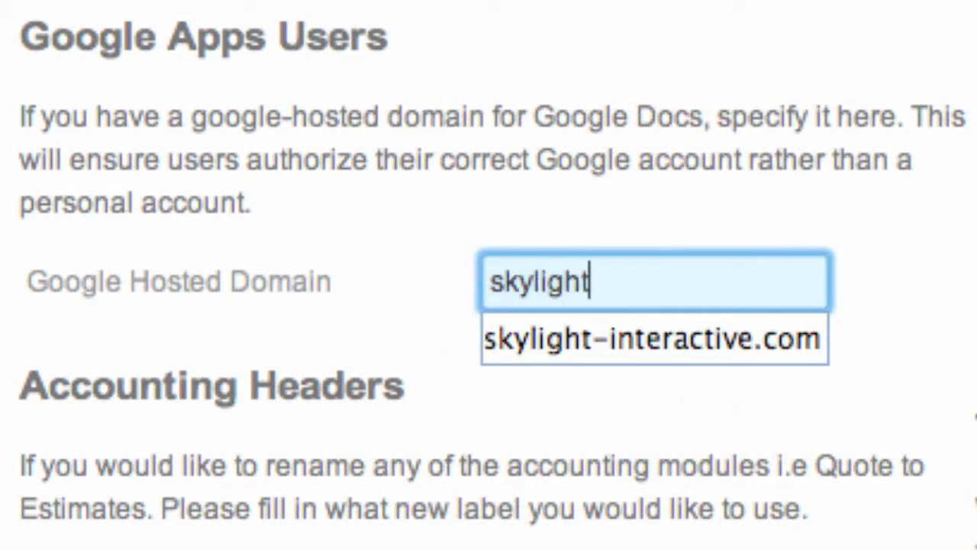
{"action": "type", "text": "it.com"}
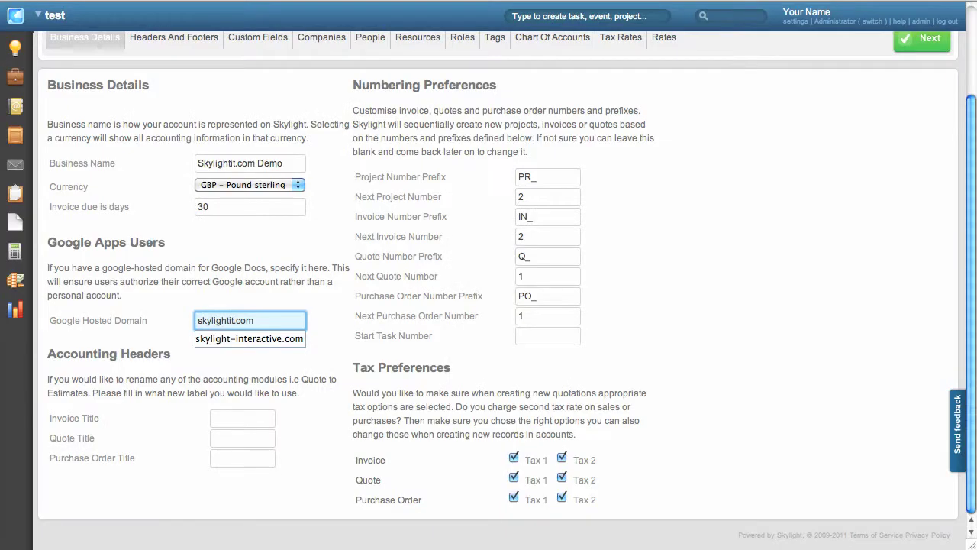
{"action": "key", "text": "Return"}
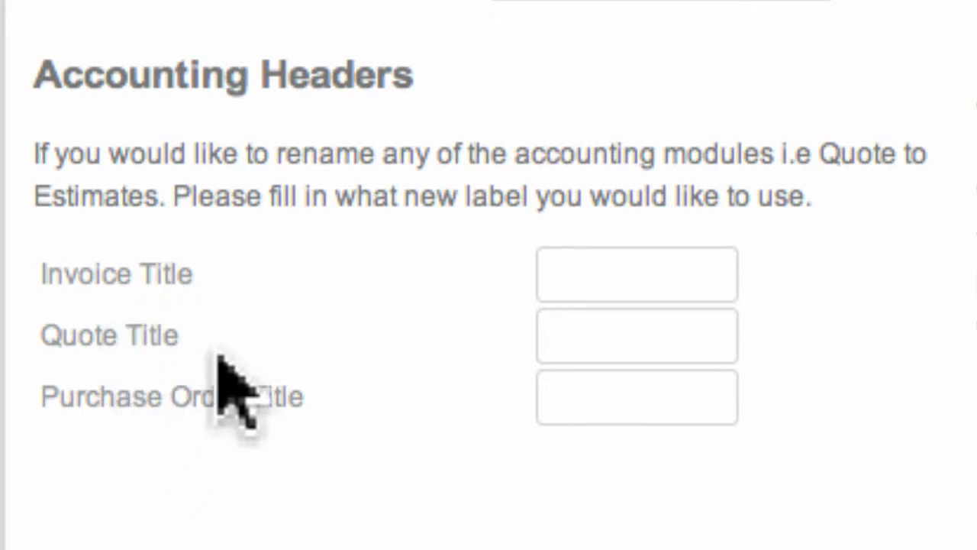
- Rename the quote accounting header to Estimate after checking how the accounting modules are labelled under Accounts
{"action": "mouse_move", "coordinate": [46, 280]}
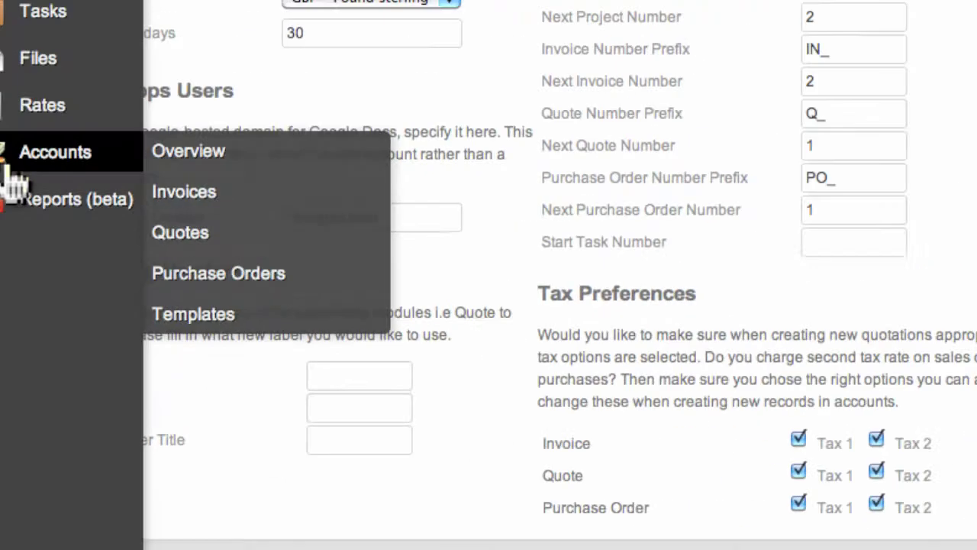
{"action": "mouse_move", "coordinate": [131, 313]}
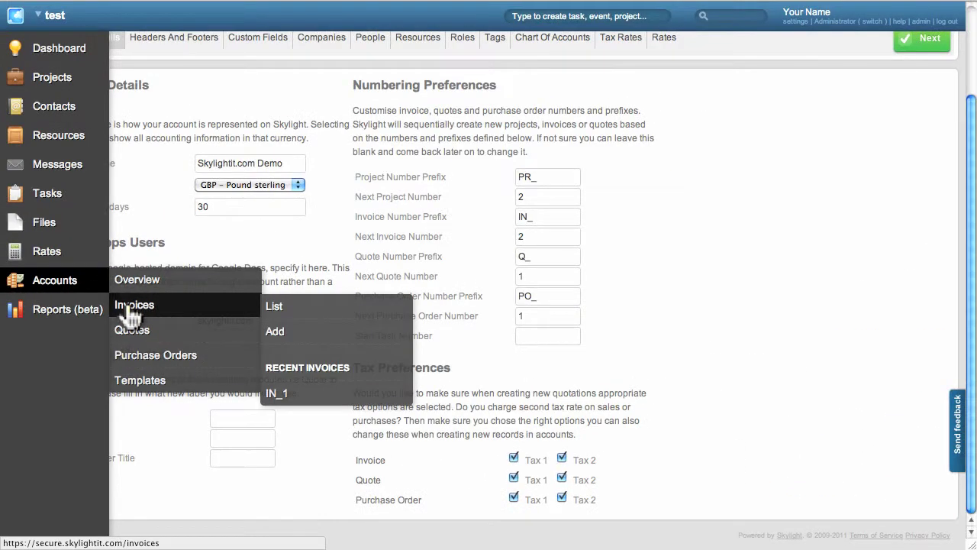
{"action": "mouse_move", "coordinate": [134, 336]}
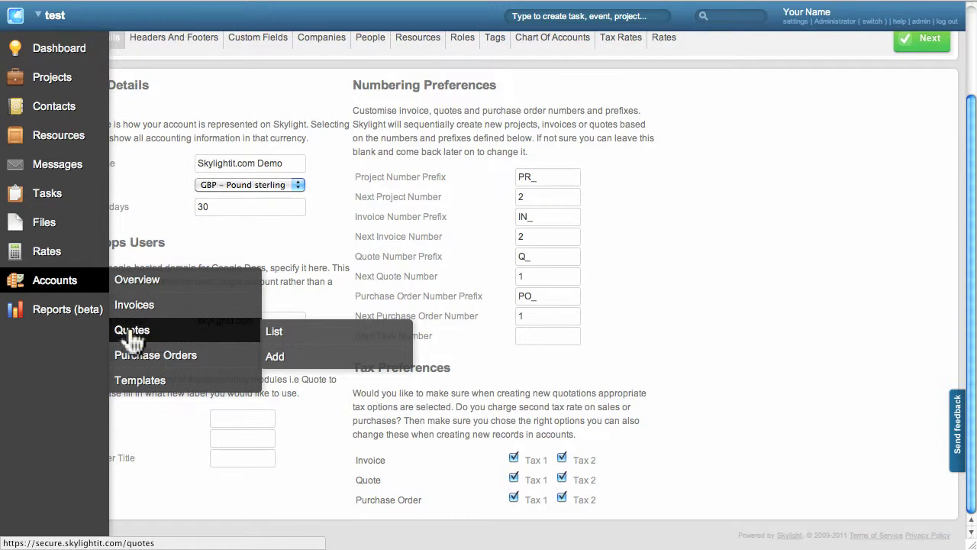
{"action": "left_click", "coordinate": [239, 439]}
{"action": "type", "text": "E"}
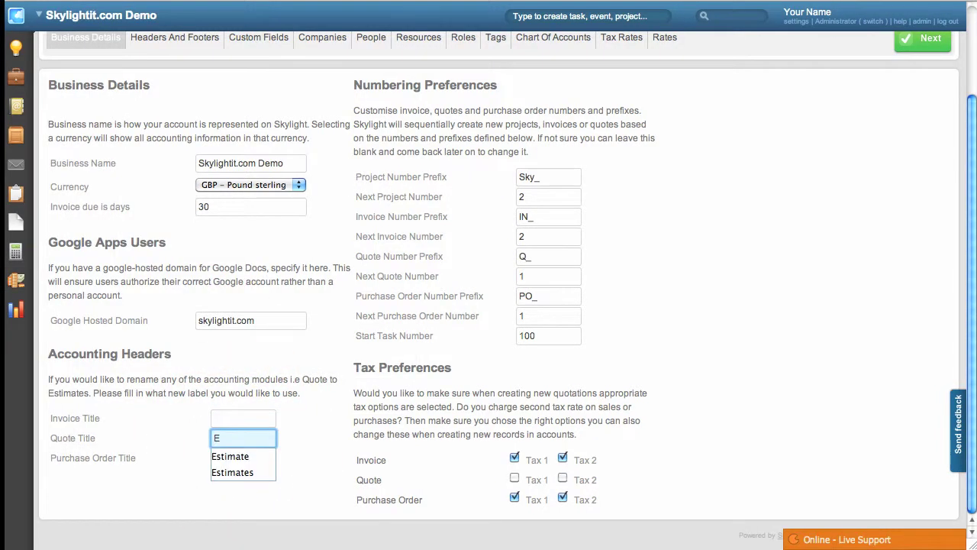
{"action": "type", "text": "stimate"}
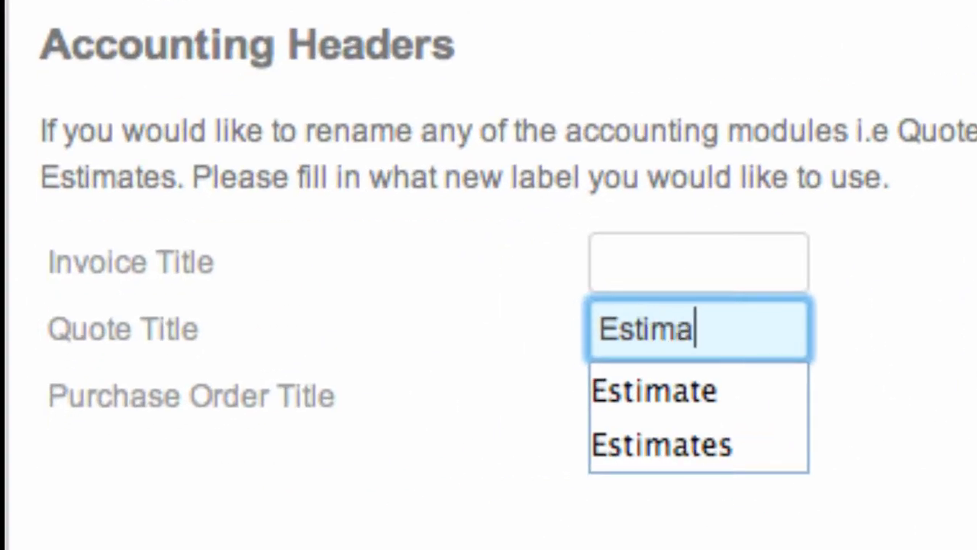
{"action": "left_click", "coordinate": [726, 99]}
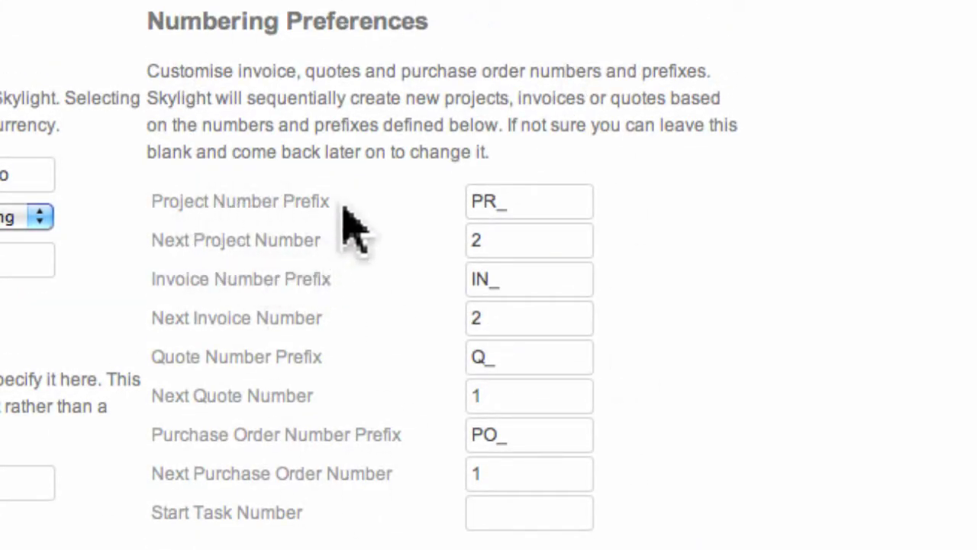
- Set the project number prefix to Sky_ and the start task number to 100
{"action": "double_click", "coordinate": [495, 202]}
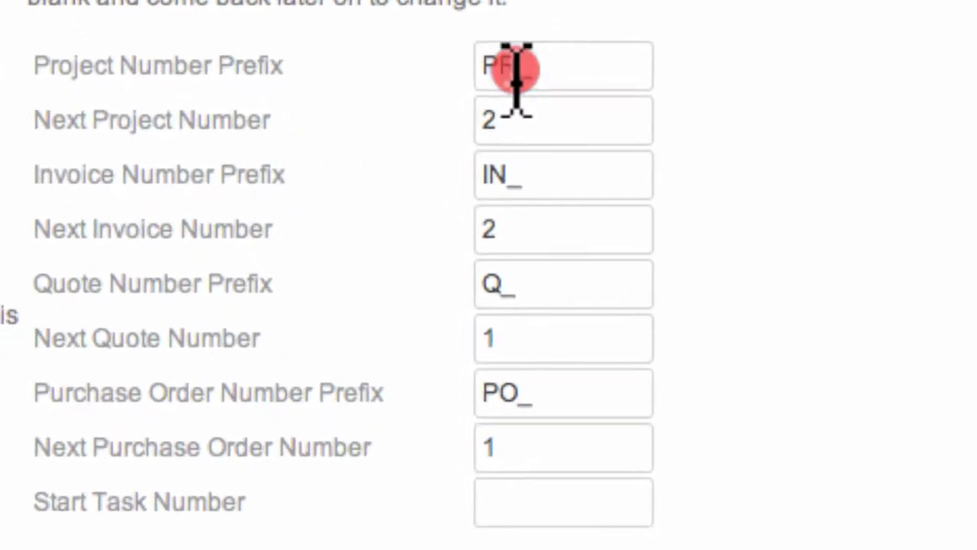
{"action": "type", "text": "Sky"}
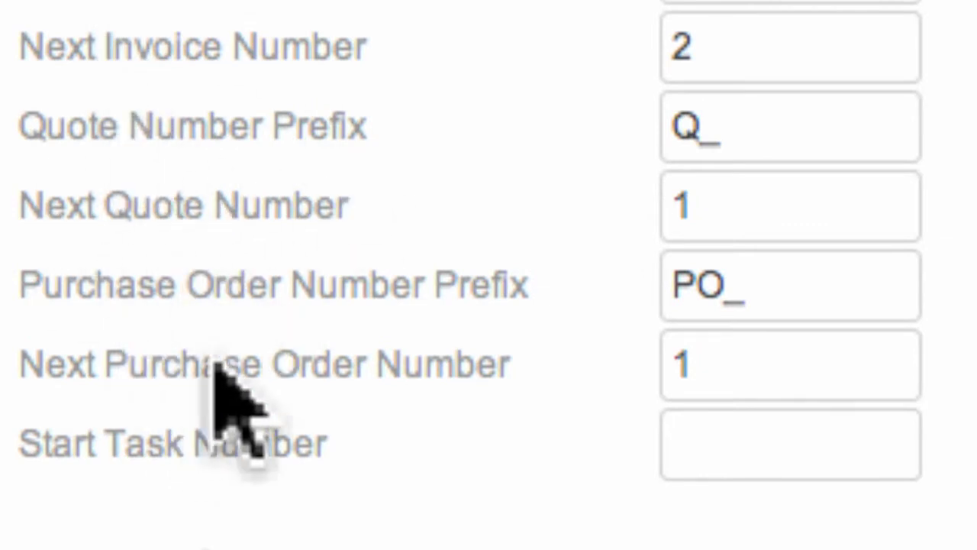
{"action": "left_click", "coordinate": [791, 393]}
{"action": "type", "text": "100"}
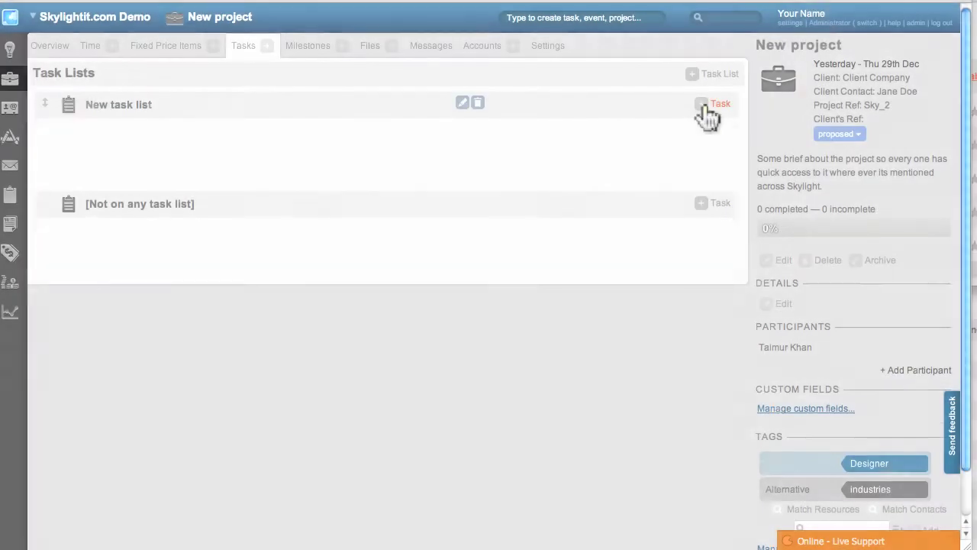
- Add a task titled "Some thing important for the project" to the New task list of the project
{"action": "left_click", "coordinate": [704, 108]}
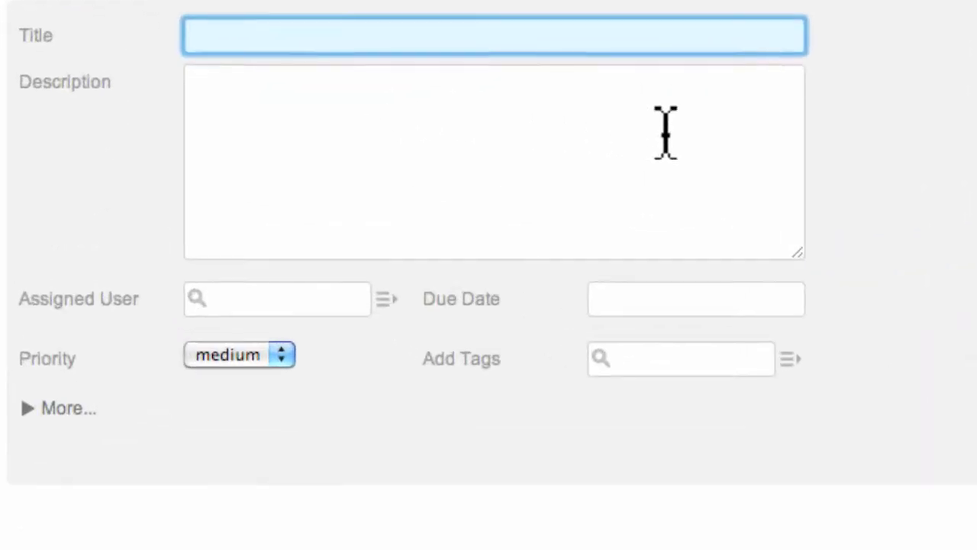
{"action": "type", "text": "Some thing important for the project"}
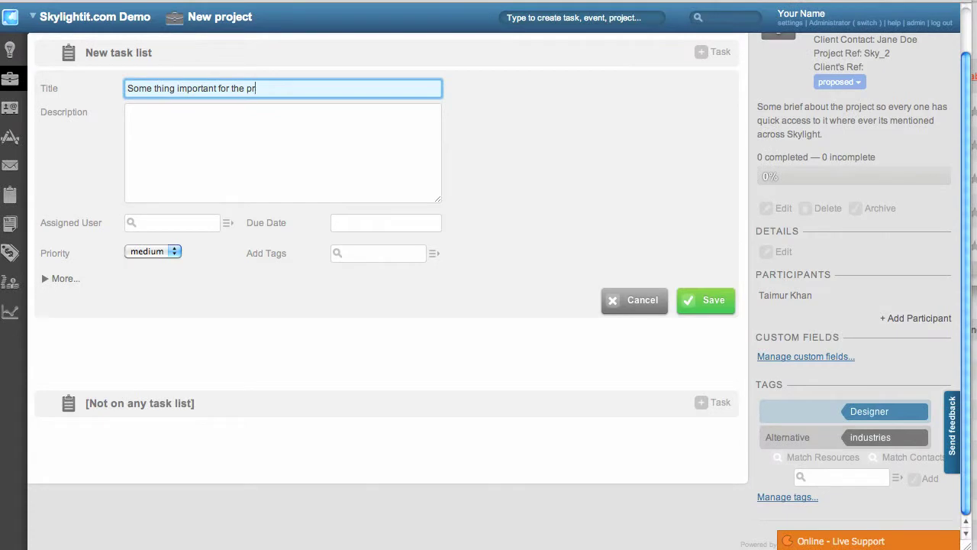
{"action": "key", "text": "Return"}
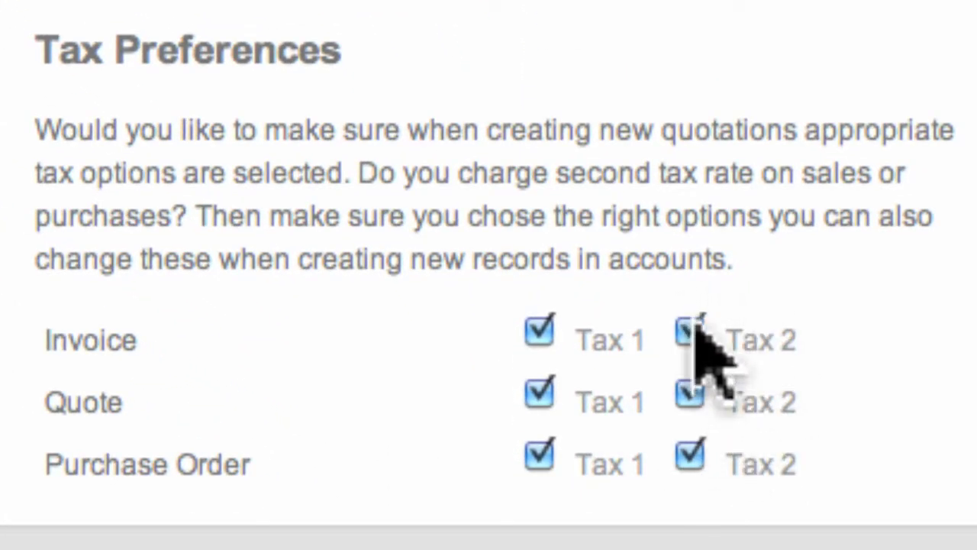
- Turn off Tax 2 for invoices, quotes and purchase orders in the tax preferences
{"action": "left_click", "coordinate": [691, 330]}
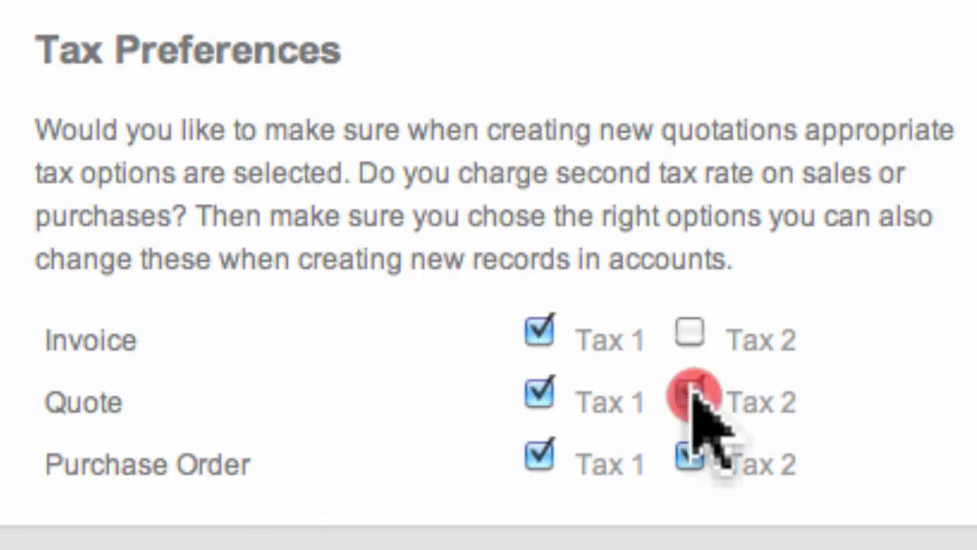
{"action": "left_click", "coordinate": [691, 391]}
{"action": "left_click", "coordinate": [690, 458]}
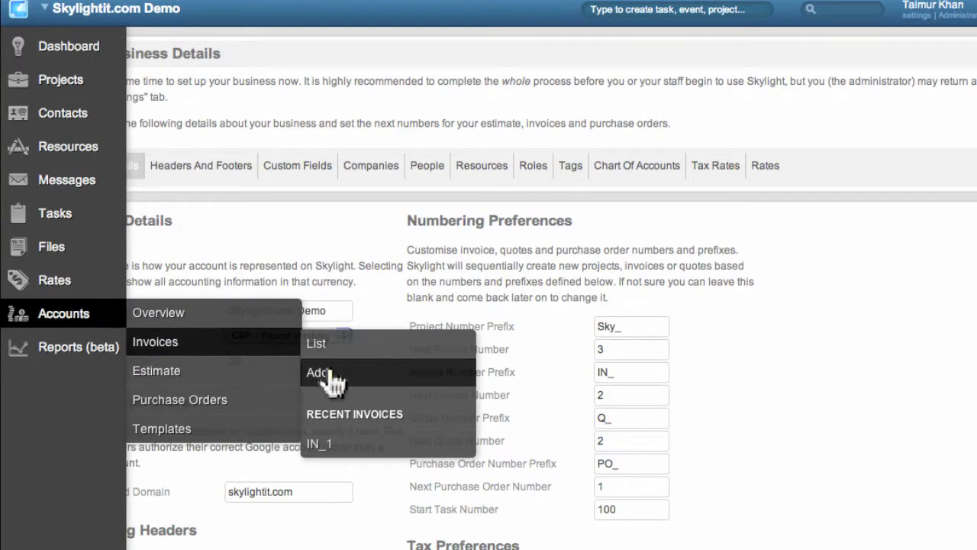
- Open a new invoice form and check its tax display options
{"action": "left_click", "coordinate": [330, 374]}
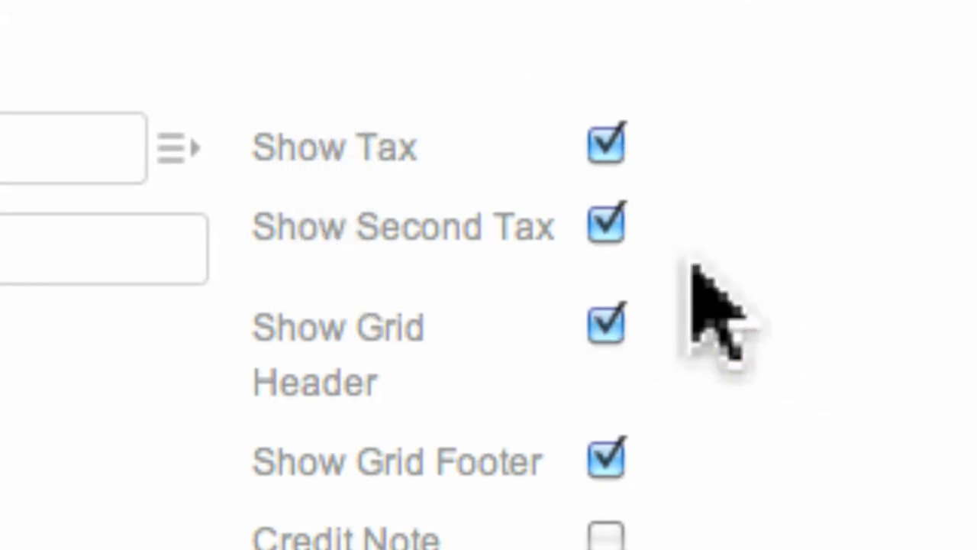
{"action": "left_click", "coordinate": [923, 523]}
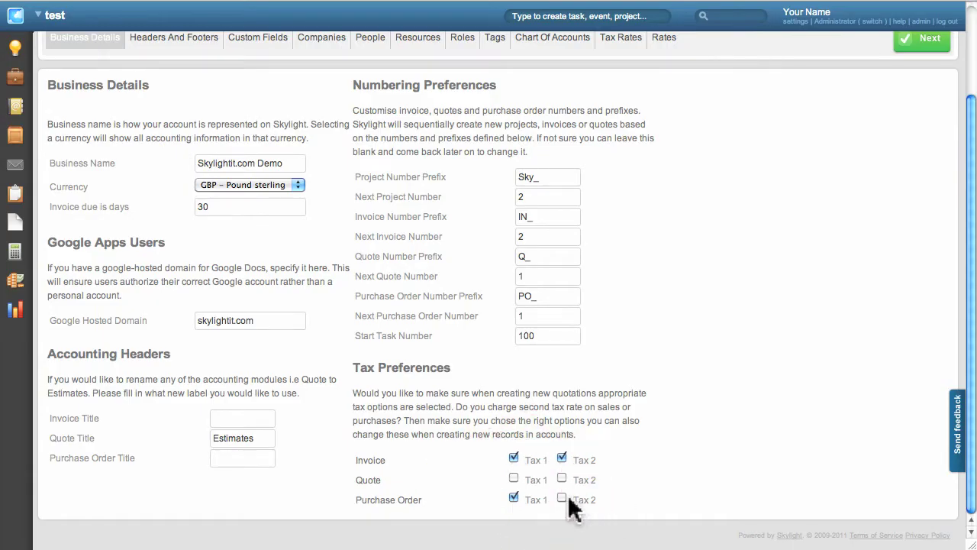
- Continue the business setup to Headers And Footers and look over the accounting document types they apply to
{"action": "scroll", "coordinate": [706, 423], "scroll_direction": "up", "scroll_amount": 3}
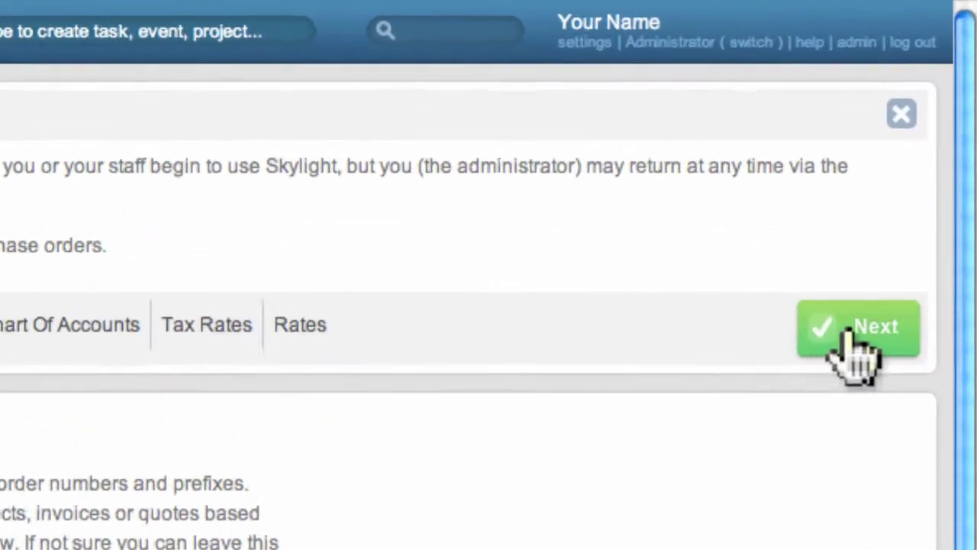
{"action": "left_click", "coordinate": [851, 336]}
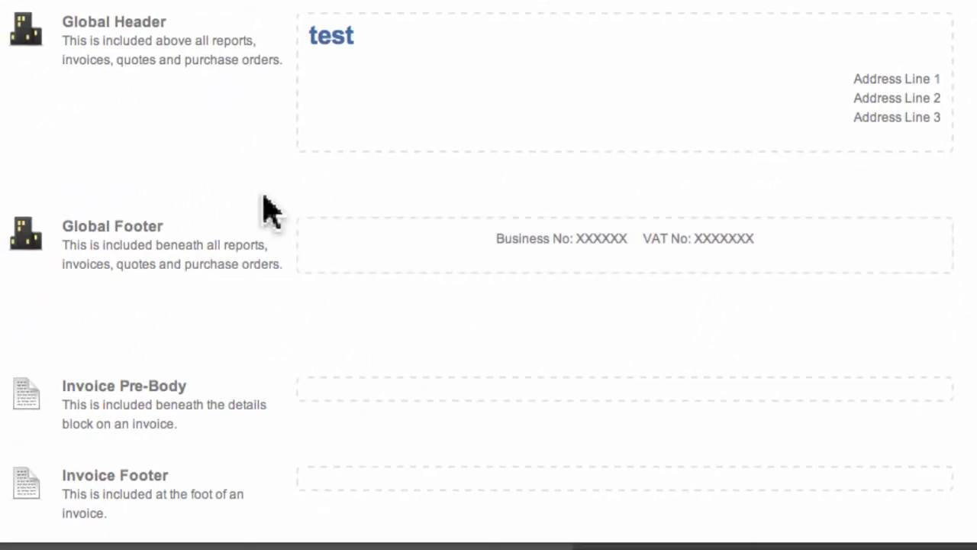
{"action": "mouse_move", "coordinate": [19, 290]}
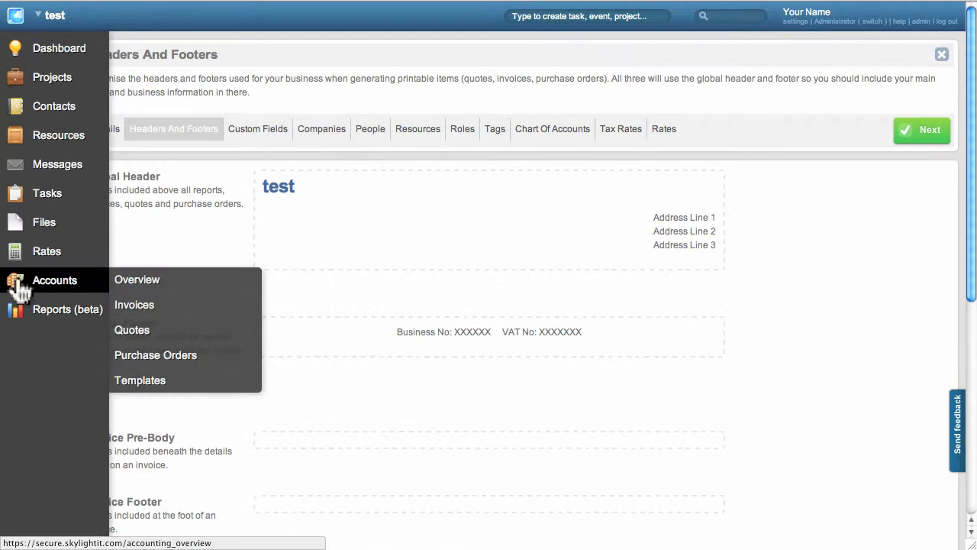
{"action": "mouse_move", "coordinate": [134, 359]}
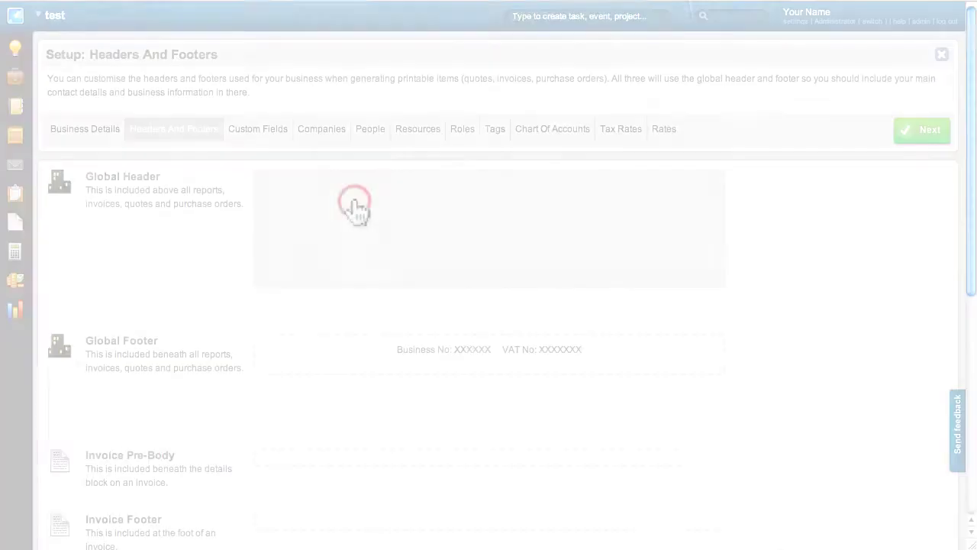
- Replace the global header's title with Skylightit.com, keep it as Heading 1 and centre it
{"action": "left_click", "coordinate": [355, 204]}
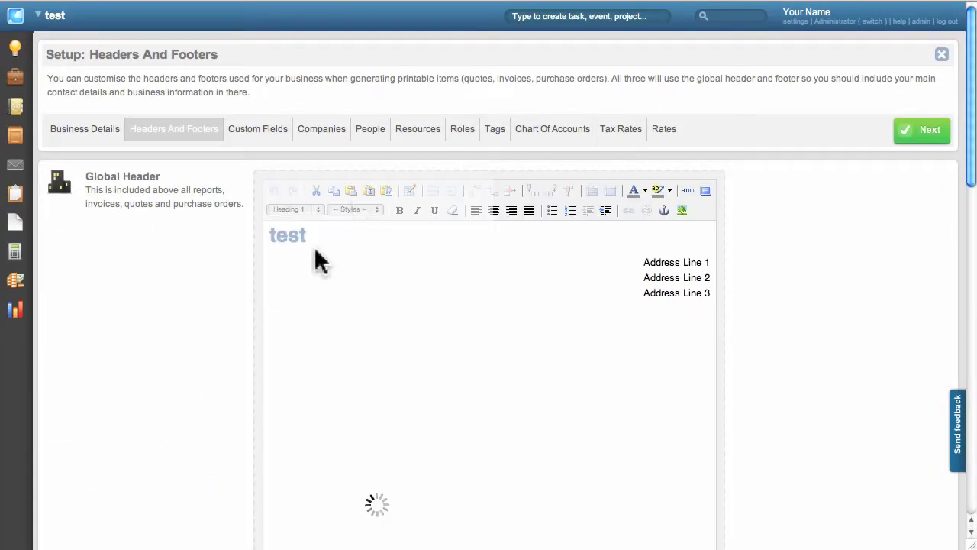
{"action": "left_click_drag", "start_coordinate": [309, 238], "coordinate": [266, 239]}
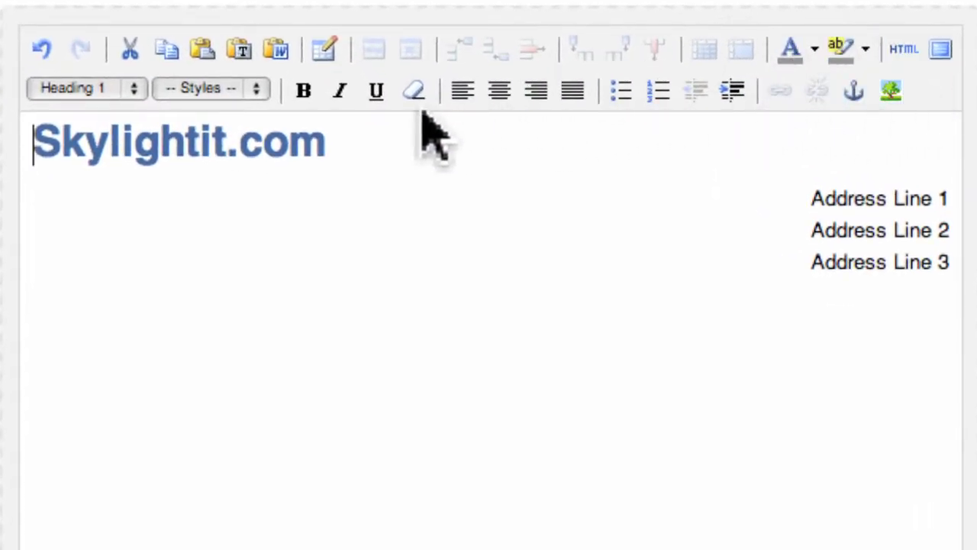
{"action": "left_click_drag", "start_coordinate": [317, 126], "coordinate": [168, 116]}
{"action": "left_click_drag", "start_coordinate": [116, 85], "coordinate": [116, 44]}
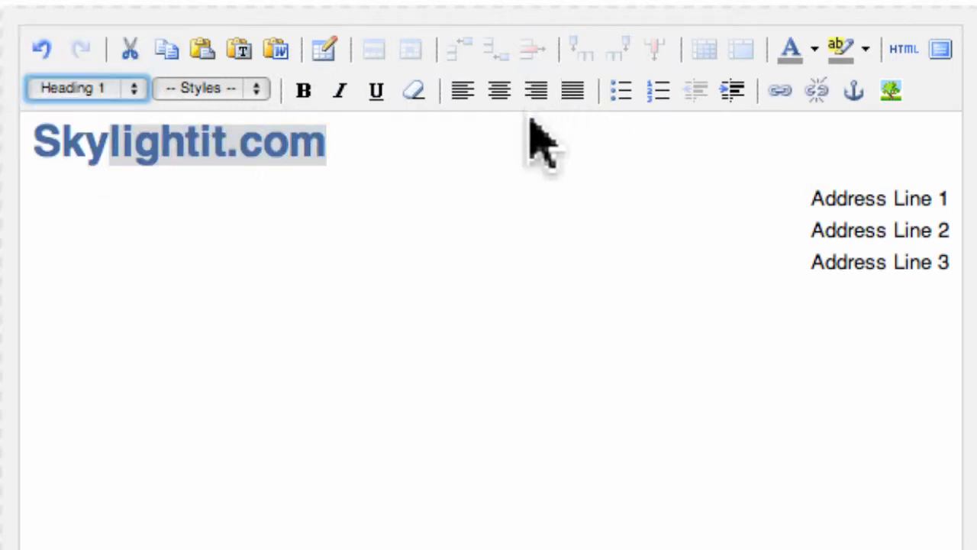
{"action": "left_click", "coordinate": [500, 96]}
- Upload the skylight logo file to the public files and pick it as the image for the global header
{"action": "left_click", "coordinate": [812, 261]}
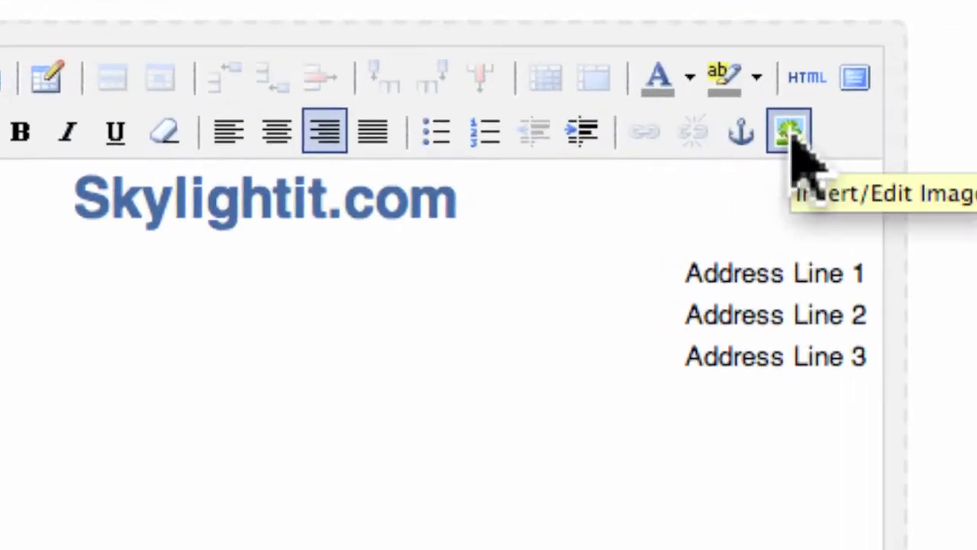
{"action": "left_click", "coordinate": [790, 134]}
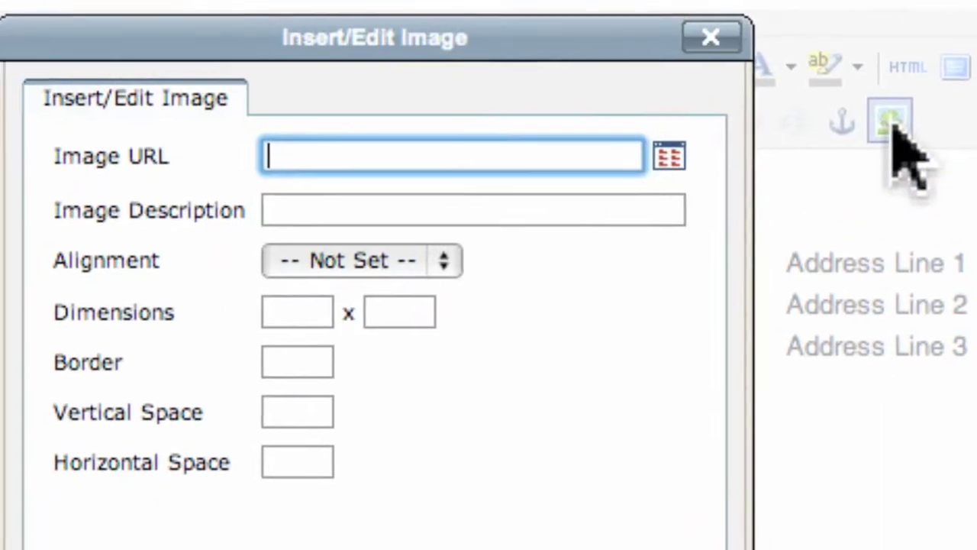
{"action": "left_click", "coordinate": [718, 152]}
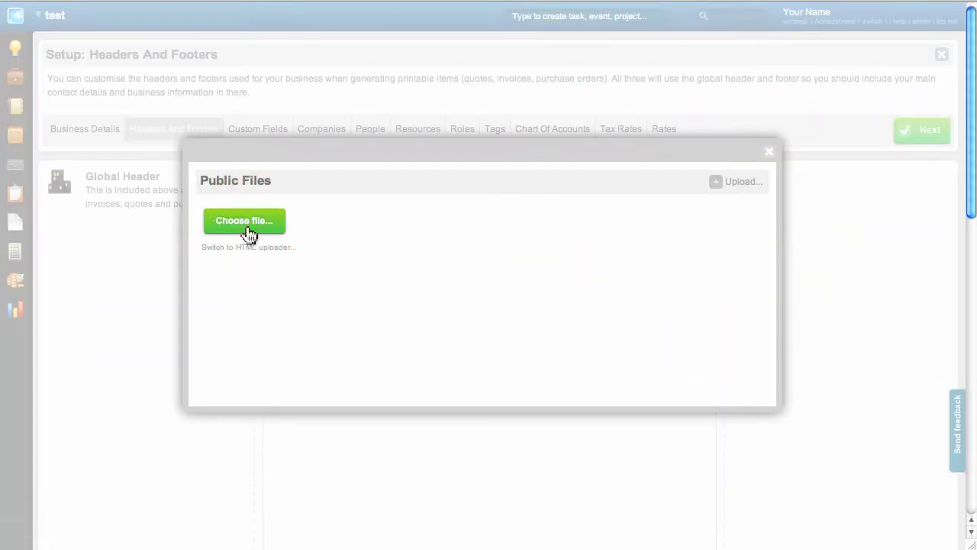
{"action": "left_click", "coordinate": [249, 229]}
{"action": "left_click", "coordinate": [547, 76]}
{"action": "left_click", "coordinate": [799, 376]}
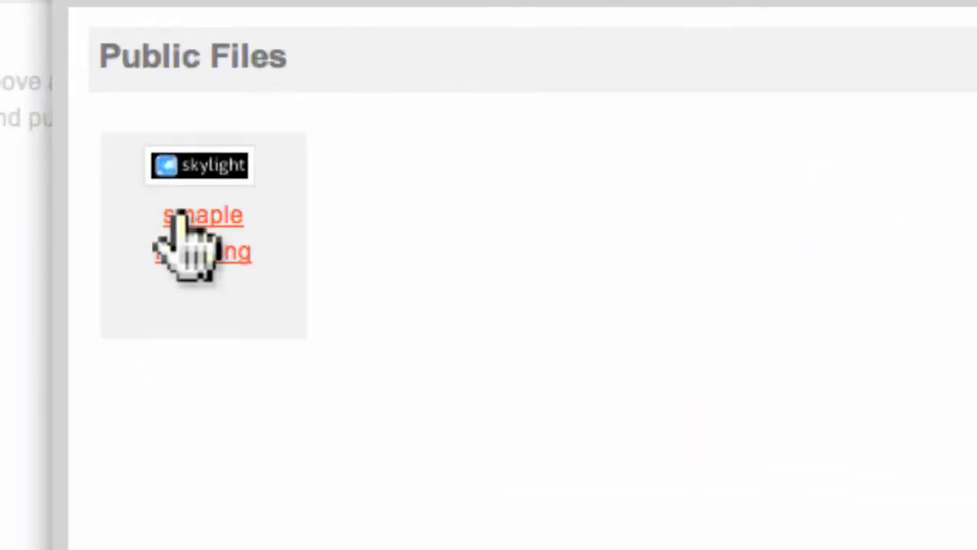
{"action": "left_click", "coordinate": [183, 244]}
- Set the first image dimension to 150 and insert the logo into the global header in place of the title
{"action": "left_click", "coordinate": [500, 311]}
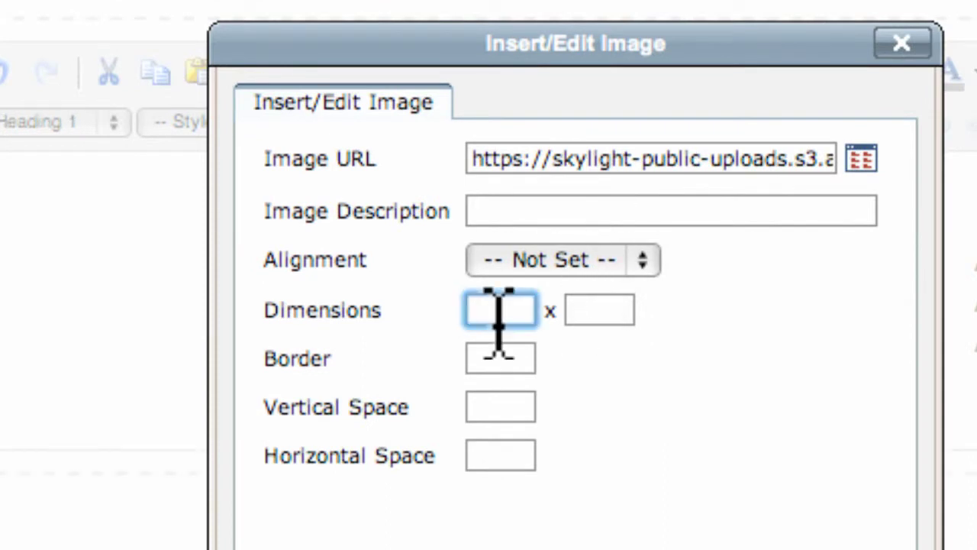
{"action": "type", "text": "150"}
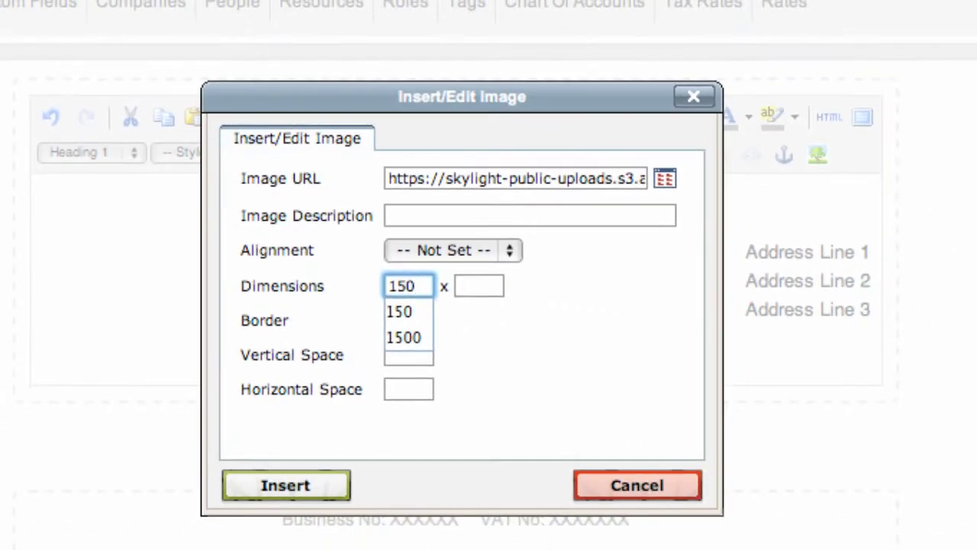
{"action": "left_click", "coordinate": [286, 487]}
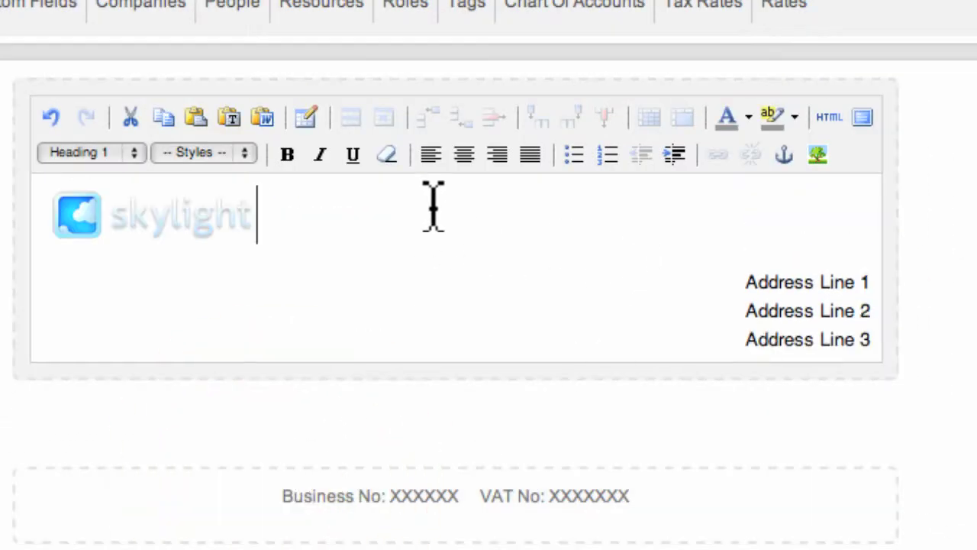
- Left-align the skylight logo and delete the three address lines beneath it in the global header
{"action": "left_click", "coordinate": [435, 160]}
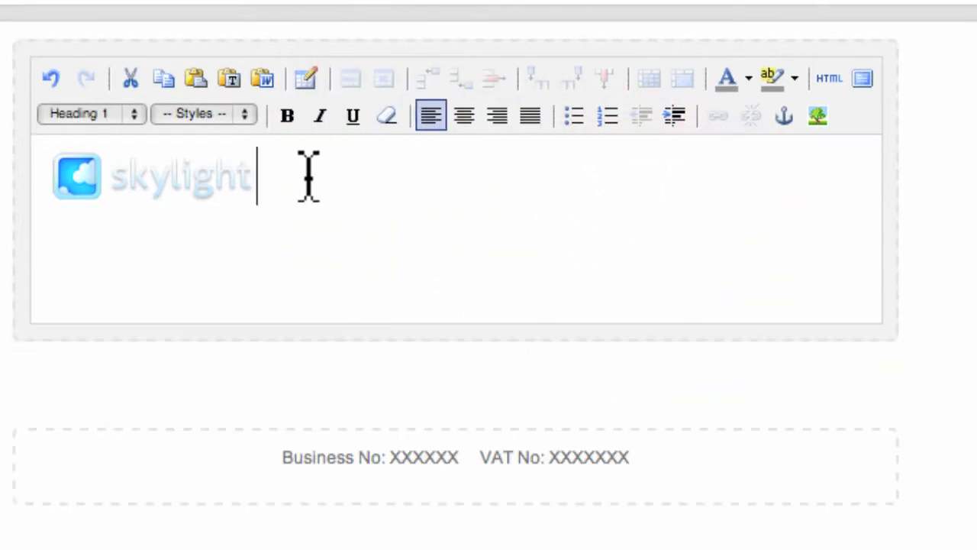
{"action": "key", "text": "BackSpace"}
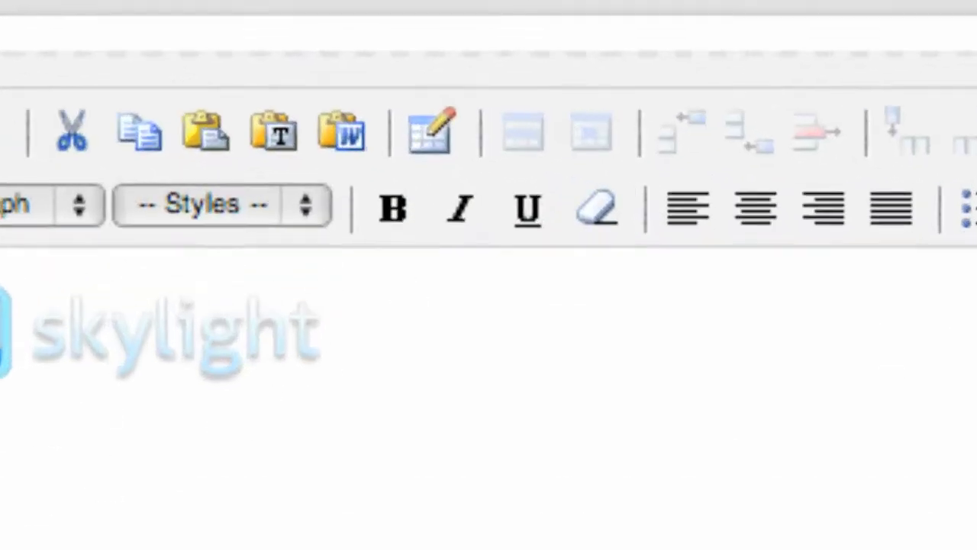
- Insert a centred table below the logo with 2 columns, 1 row, cell padding 5, cell spacing 10 and a width of 100%
{"action": "left_click", "coordinate": [433, 130]}
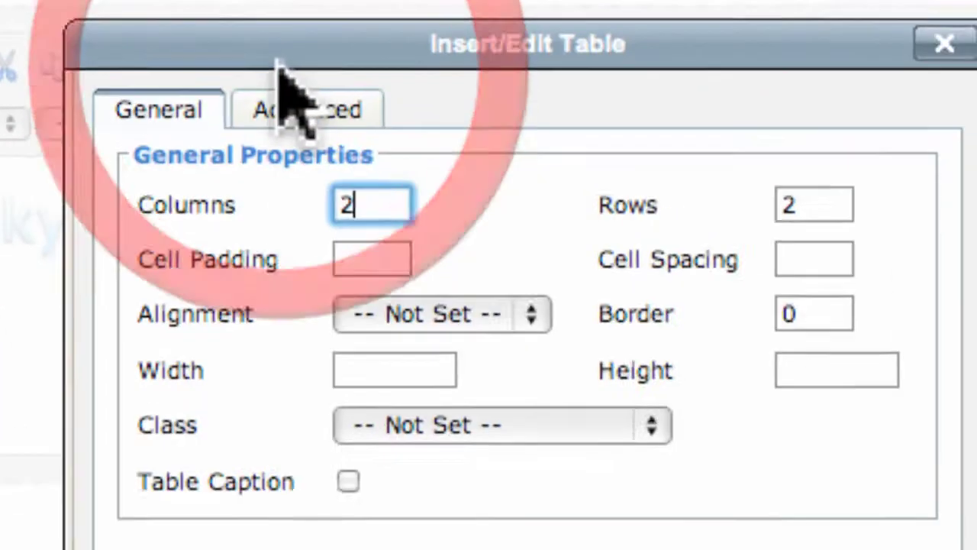
{"action": "double_click", "coordinate": [299, 188]}
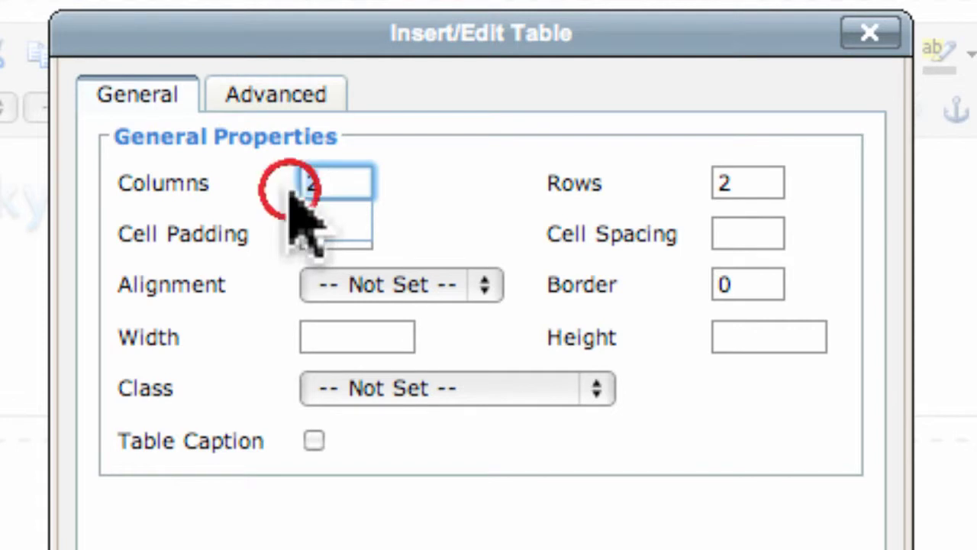
{"action": "double_click", "coordinate": [759, 183]}
{"action": "type", "text": "1"}
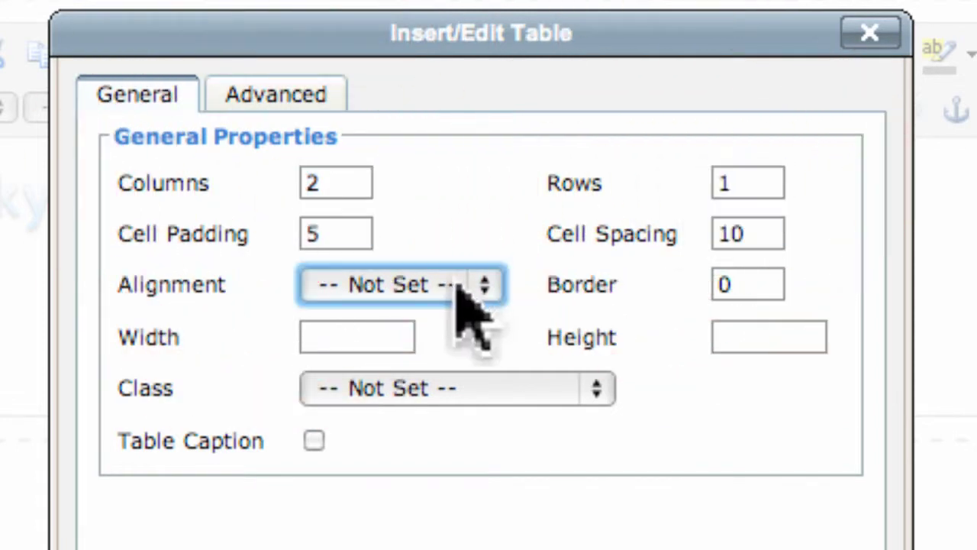
{"action": "left_click", "coordinate": [458, 289]}
{"action": "left_click", "coordinate": [451, 313]}
{"action": "left_click", "coordinate": [362, 336]}
{"action": "type", "text": "100"}
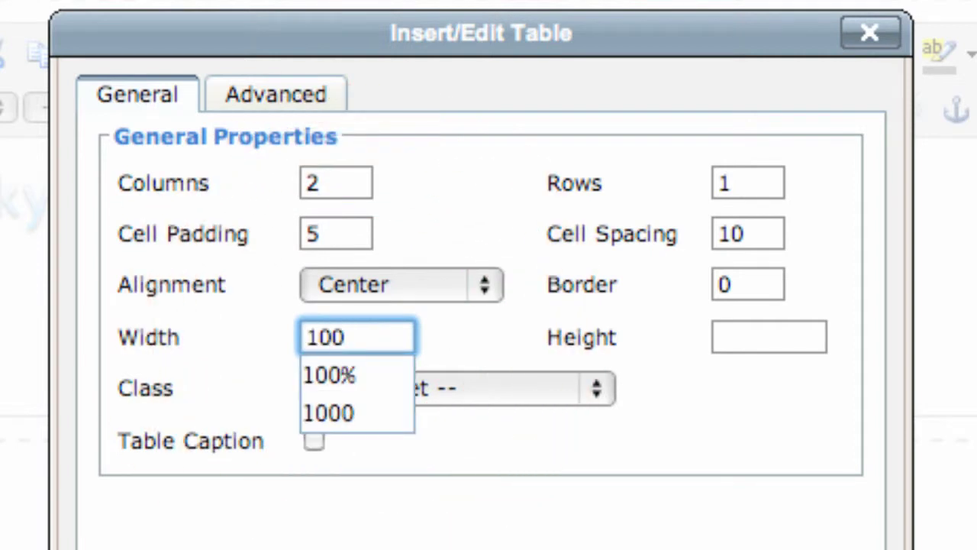
{"action": "left_click", "coordinate": [358, 382]}
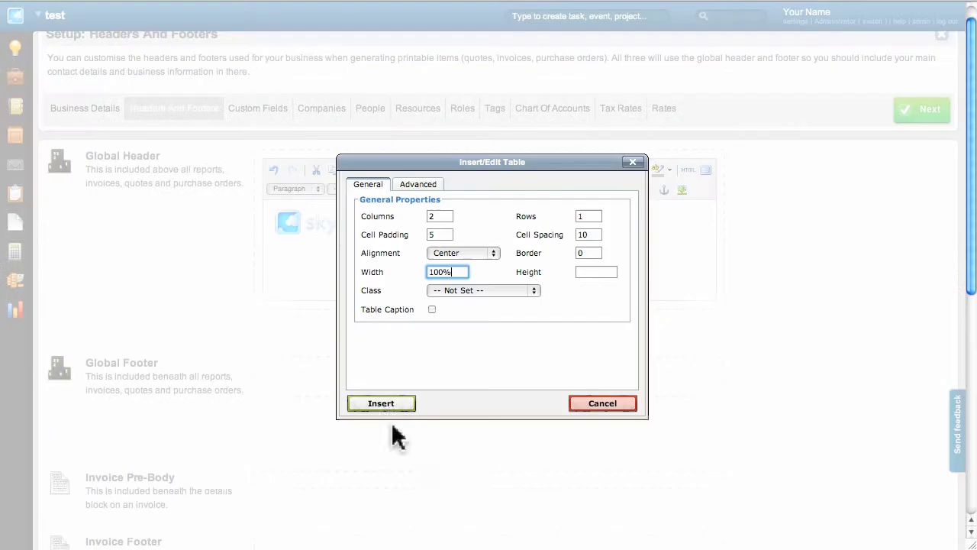
{"action": "left_click", "coordinate": [382, 404]}
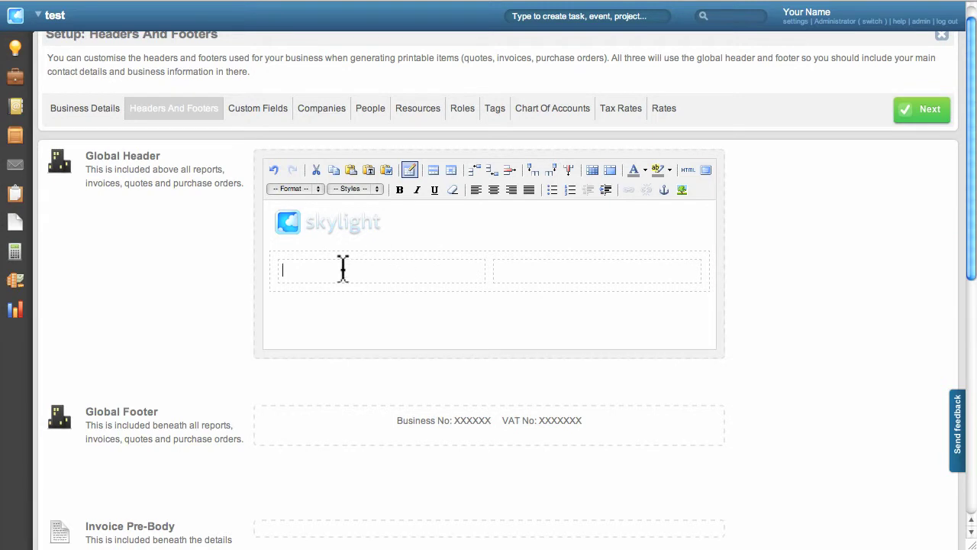
- Move the skylight logo into the table's first cell and enter the address text in the second cell
{"action": "left_click_drag", "start_coordinate": [345, 223], "coordinate": [359, 279]}
{"action": "left_click", "coordinate": [705, 267]}
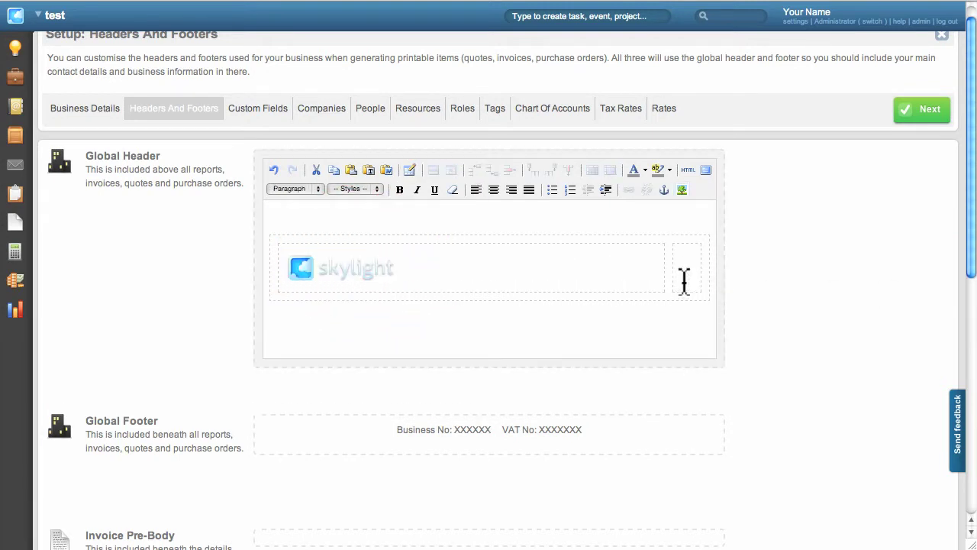
{"action": "left_click", "coordinate": [684, 281]}
{"action": "type", "text": "Addres"}
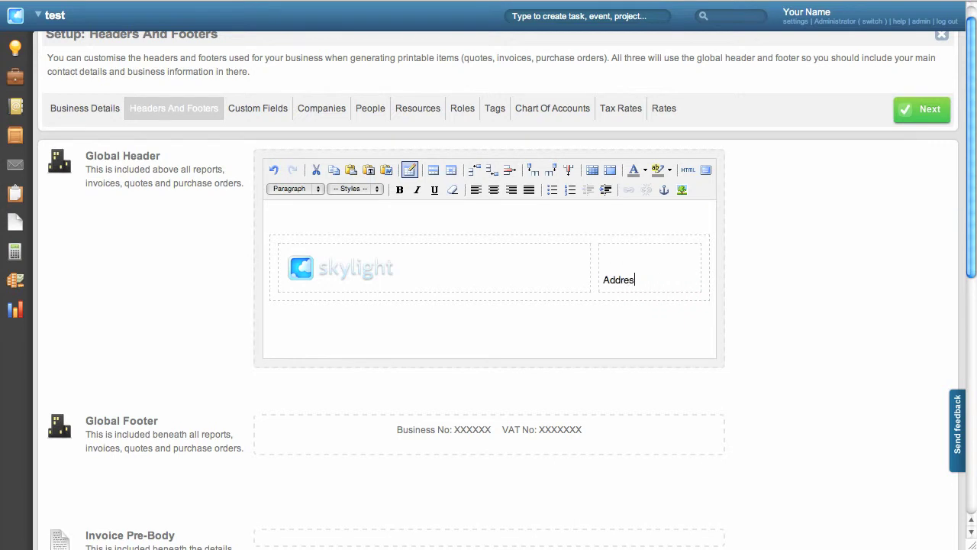